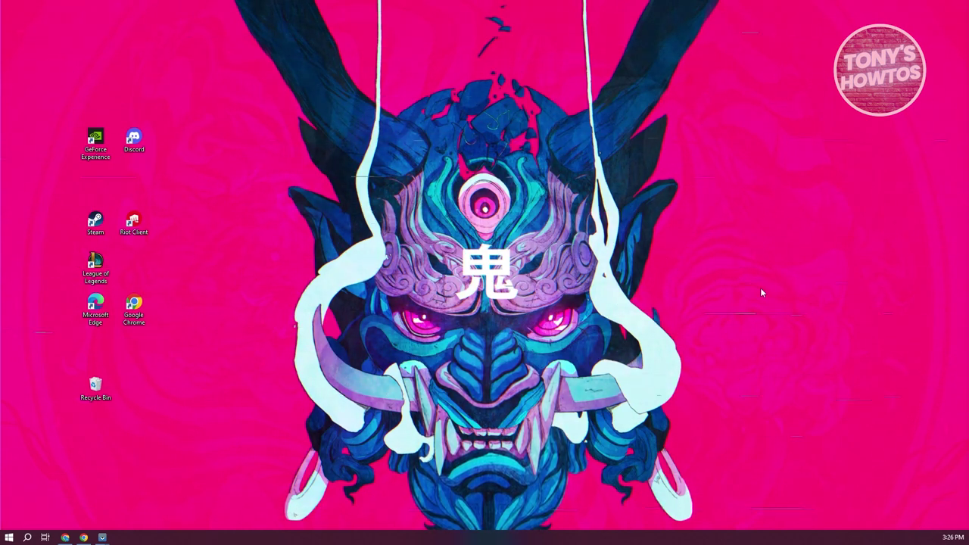
Bring up Chrome and switch from the raw accel results to the empty New Tab page.
{"action": "left_click", "coordinate": [69, 536]}
{"action": "left_click", "coordinate": [96, 6]}
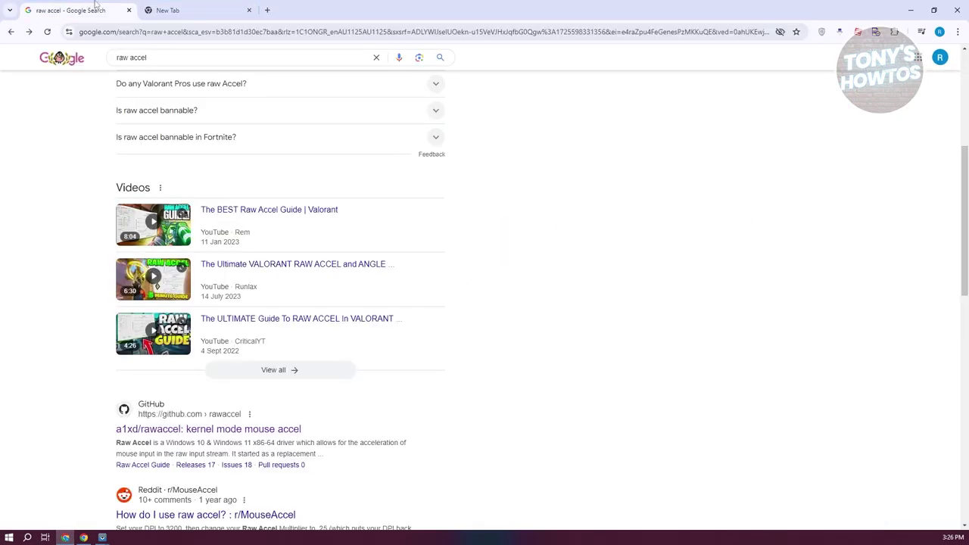
{"action": "left_click", "coordinate": [224, 6]}
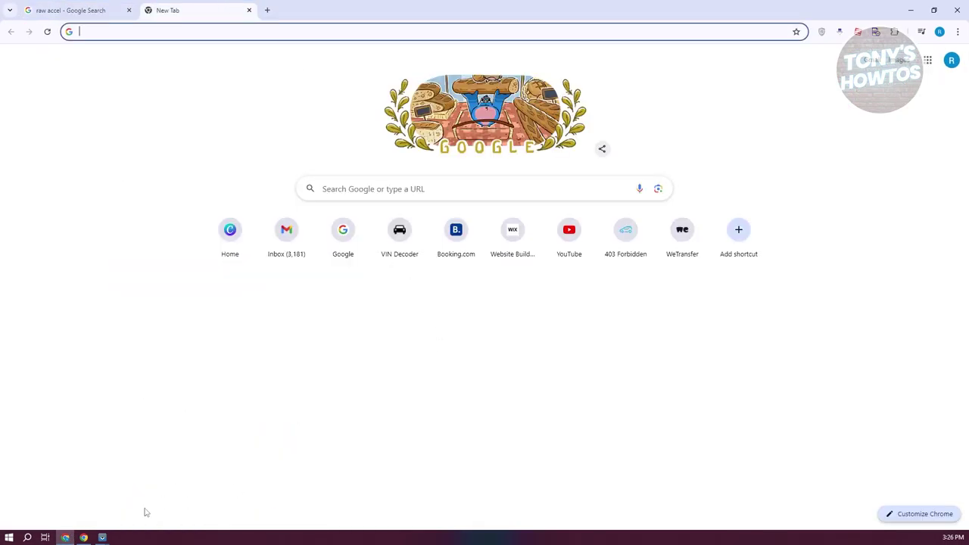
Bring up the mouse picture window, then minimize it.
{"action": "mouse_move", "coordinate": [83, 536]}
{"action": "left_click", "coordinate": [84, 496]}
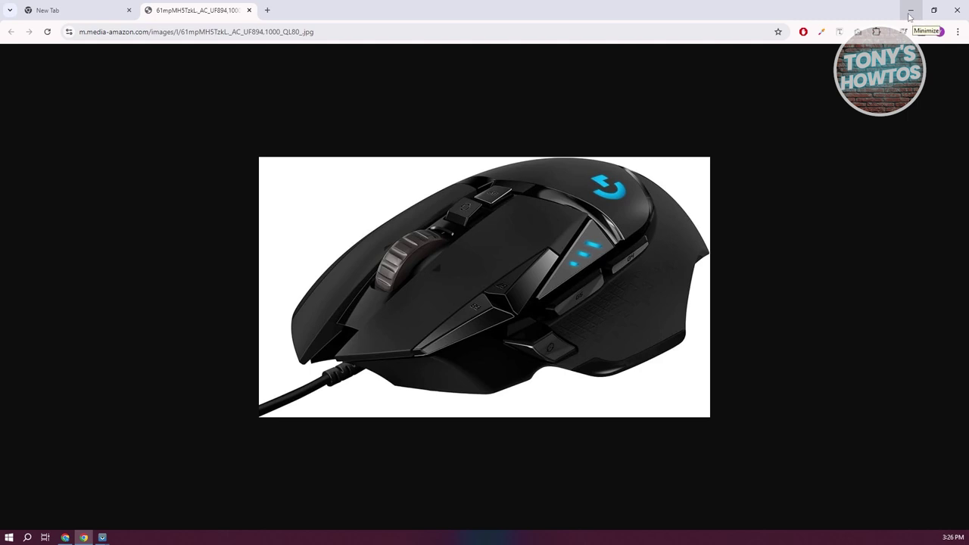
{"action": "left_click", "coordinate": [913, 10]}
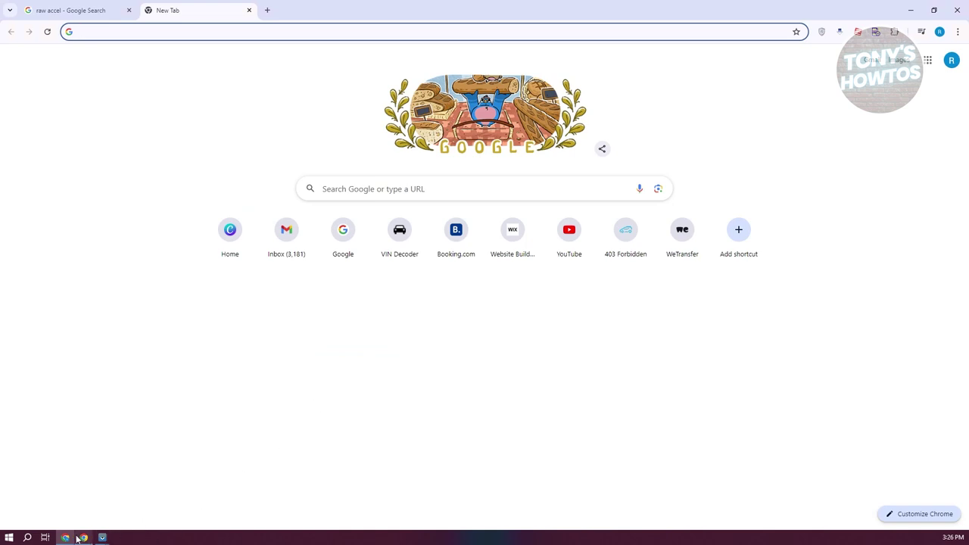
{"action": "left_click", "coordinate": [8, 539]}
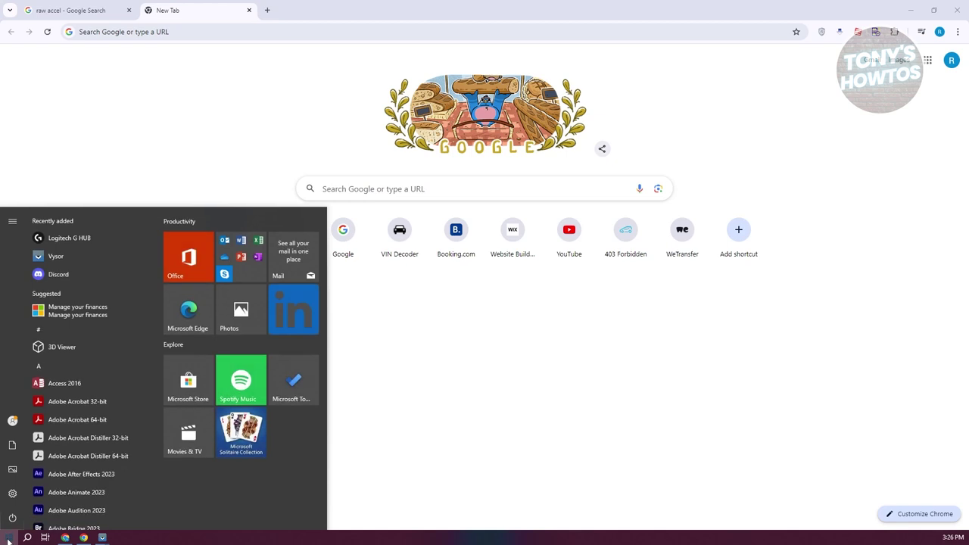
{"action": "left_click", "coordinate": [8, 540]}
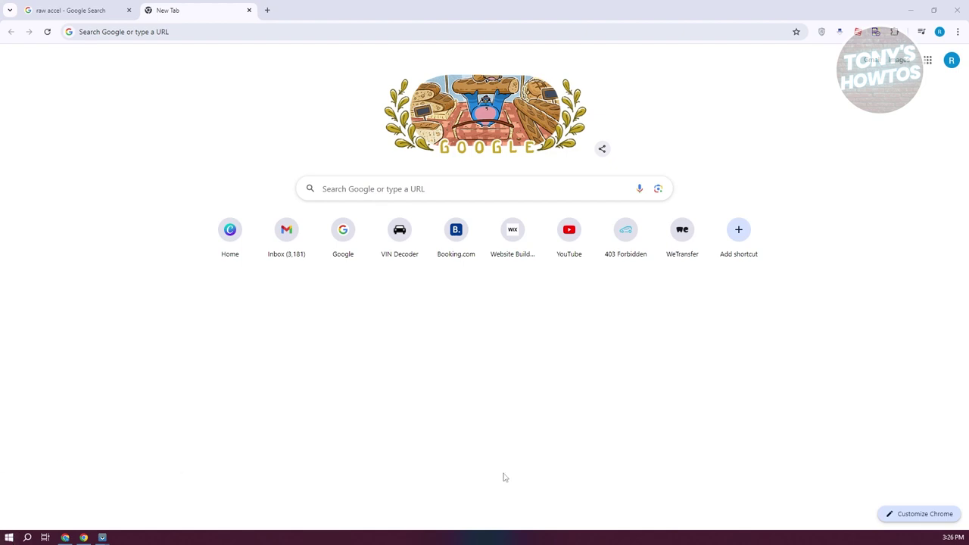
{"action": "left_click", "coordinate": [27, 538]}
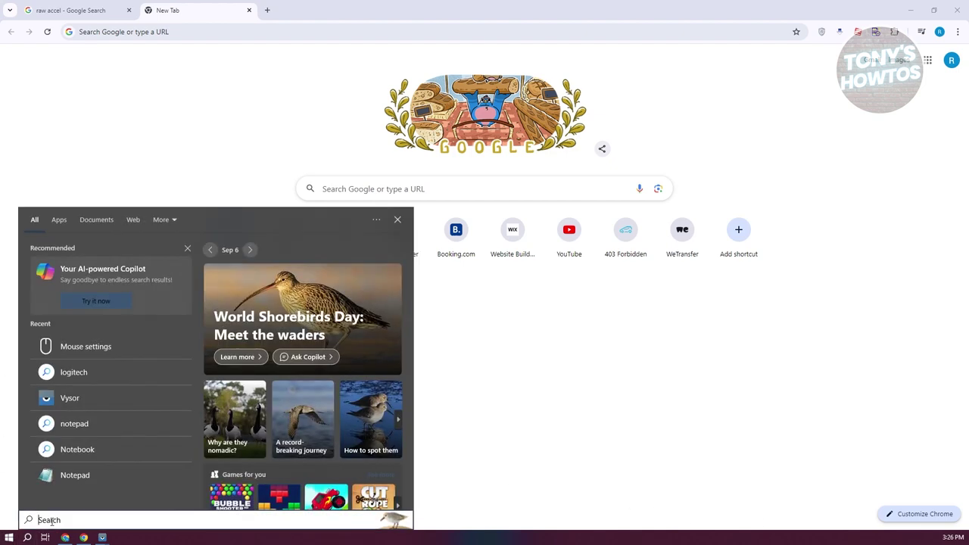
{"action": "type", "text": "mouse settings"}
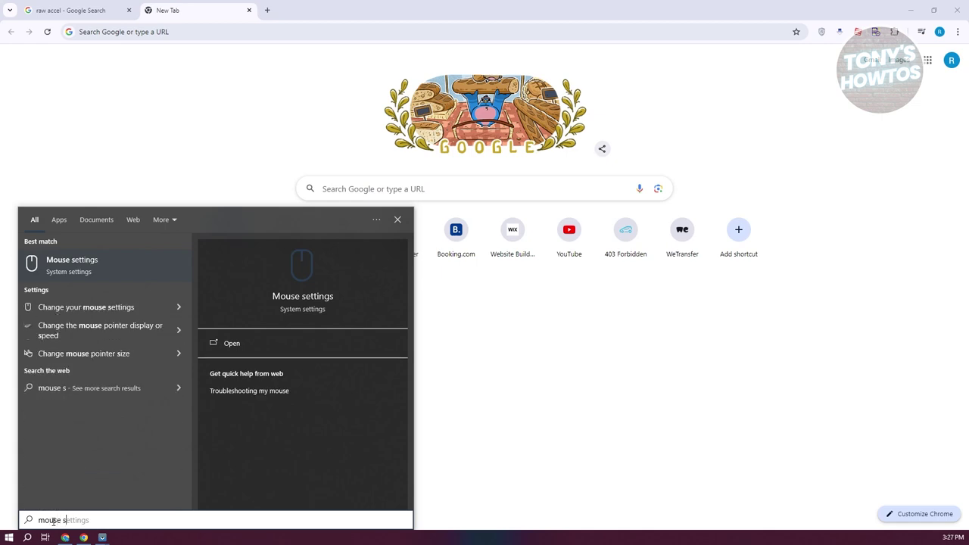
{"action": "left_click", "coordinate": [61, 259]}
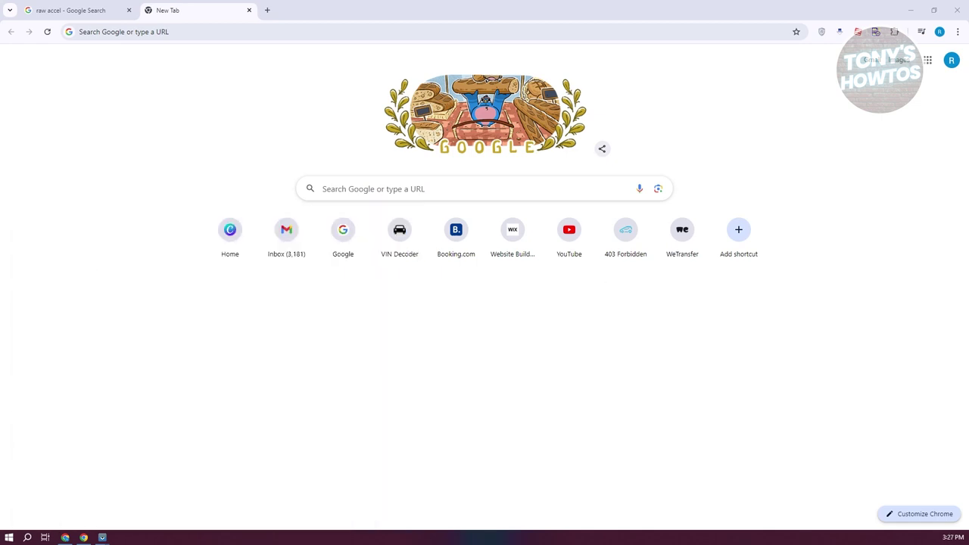
{"action": "left_click_drag", "start_coordinate": [515, 65], "coordinate": [448, 32]}
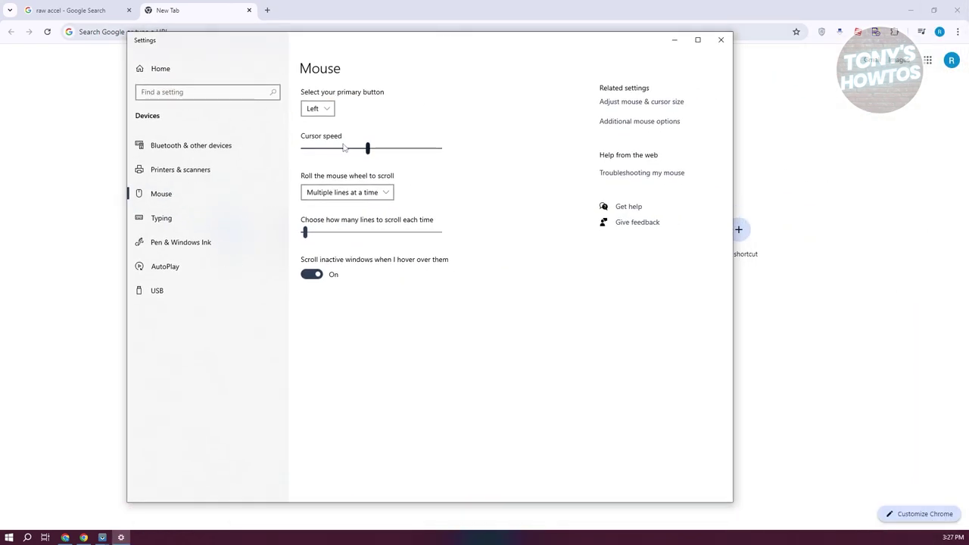
{"action": "mouse_move", "coordinate": [369, 150]}
{"action": "left_mouse_down"}
{"action": "mouse_move", "coordinate": [338, 149]}
{"action": "mouse_move", "coordinate": [369, 150]}
{"action": "left_mouse_up"}
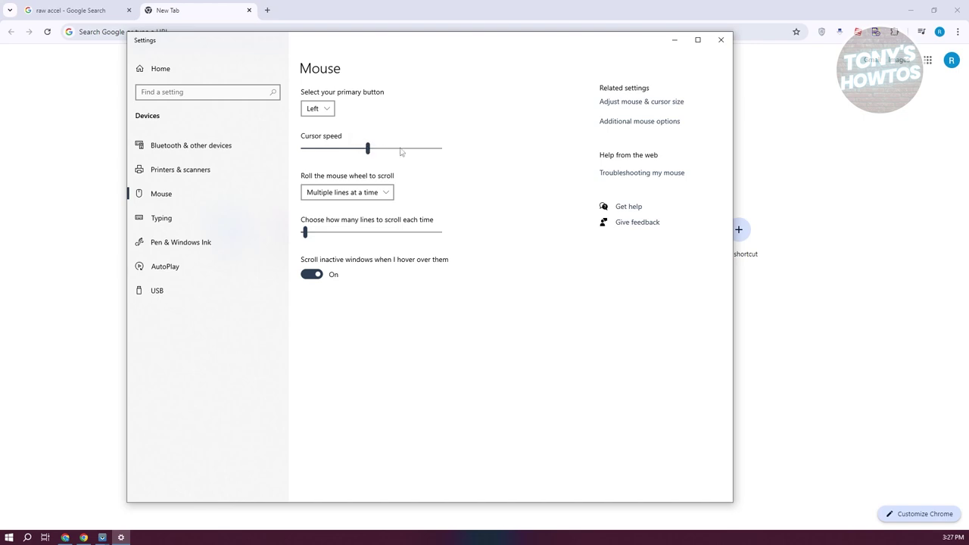
{"action": "left_click", "coordinate": [719, 41]}
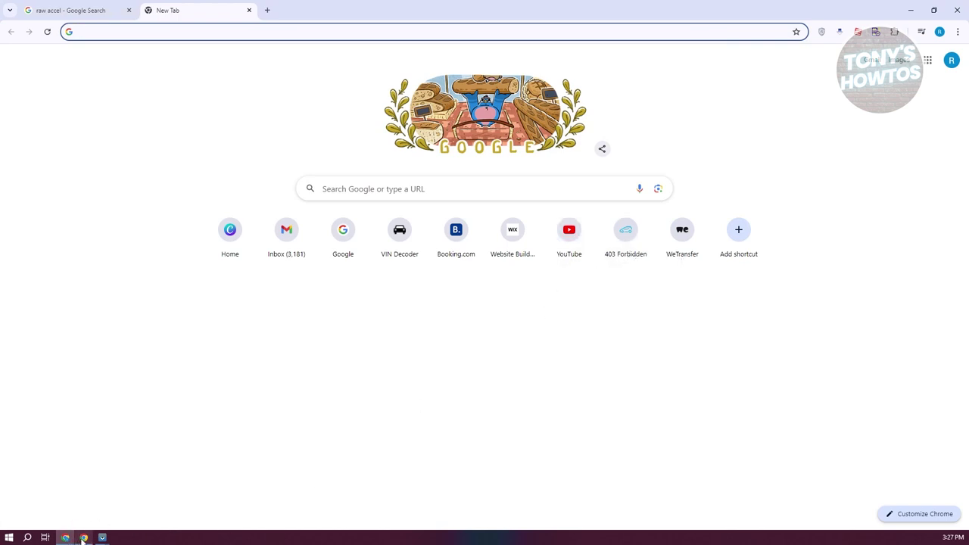
Restore Chrome and search for 'logitech' from the address bar.
{"action": "mouse_move", "coordinate": [67, 539]}
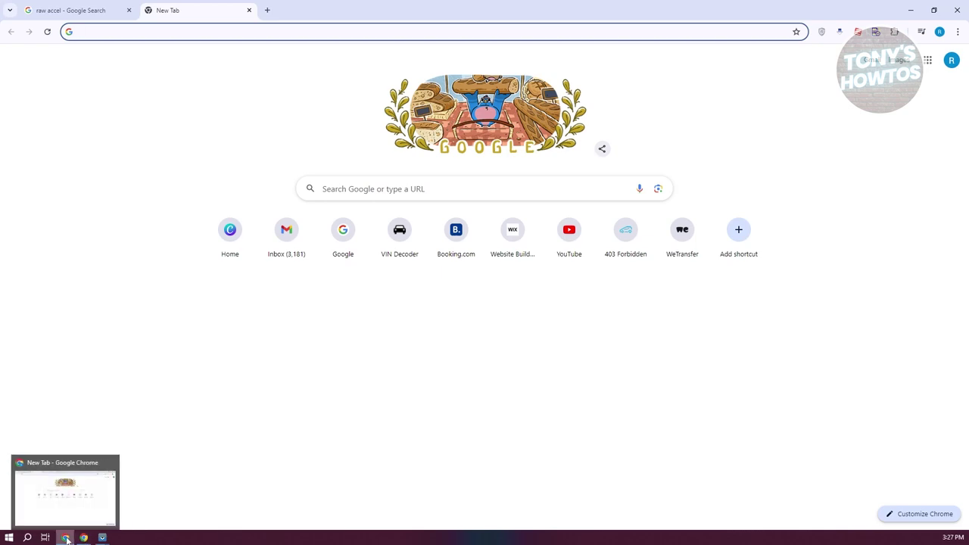
{"action": "left_click", "coordinate": [67, 539]}
{"action": "left_click", "coordinate": [66, 540]}
{"action": "left_click", "coordinate": [177, 32]}
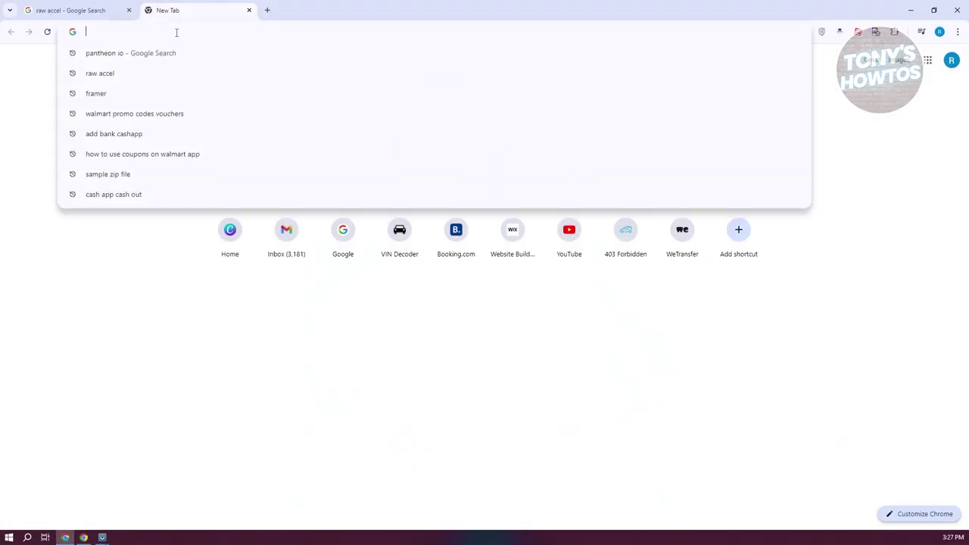
{"action": "type", "text": "logi"}
{"action": "key", "text": "BackSpace"}
{"action": "type", "text": "e"}
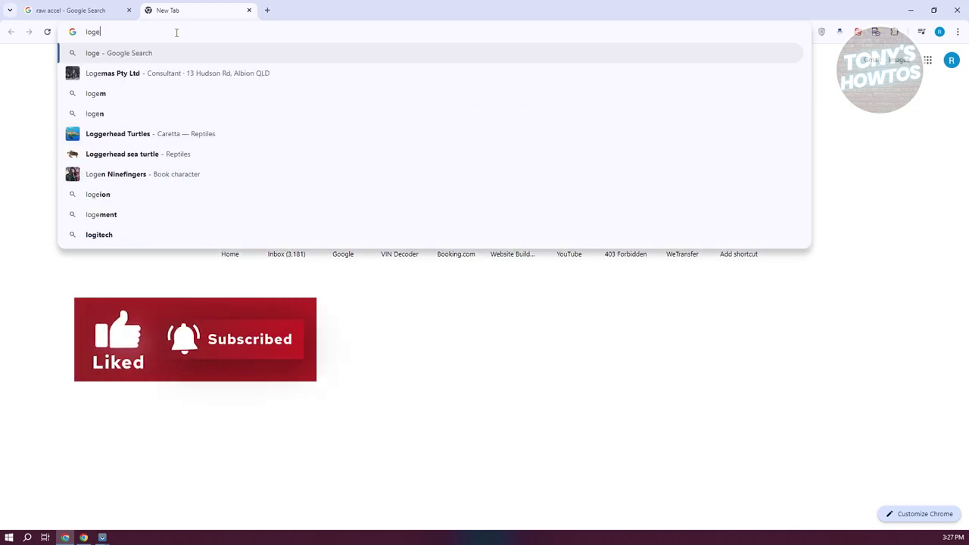
{"action": "key", "text": "BackSpace"}
{"action": "type", "text": "itech"}
{"action": "key", "text": "Return"}
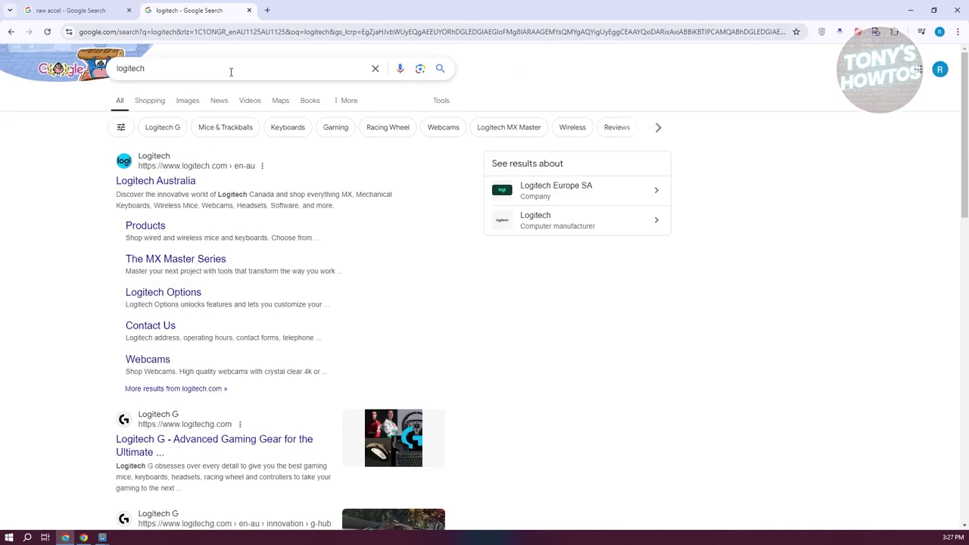
Refine the search to 'logitech g hub' and open the Logitech G HUB software page.
{"action": "left_click", "coordinate": [231, 71]}
{"action": "left_click", "coordinate": [167, 90]}
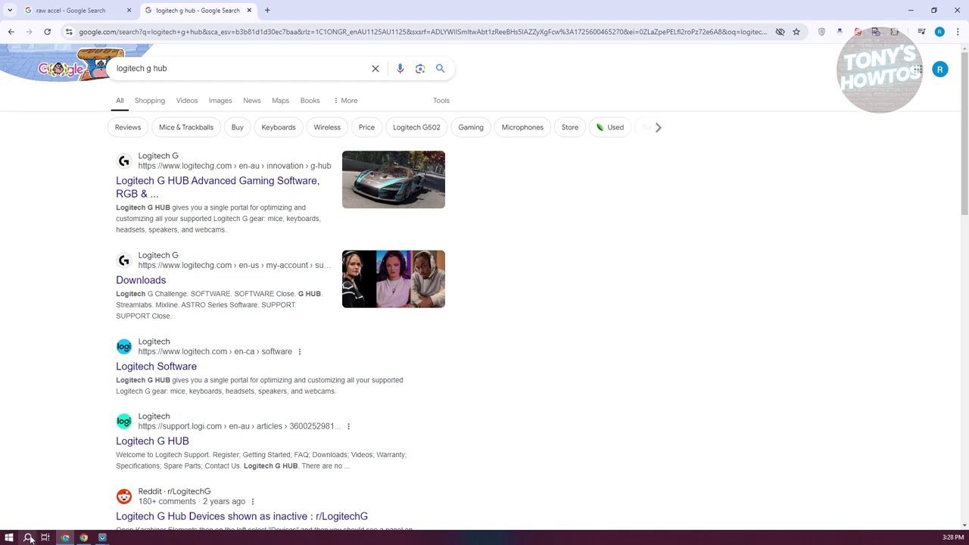
{"action": "left_click", "coordinate": [254, 182]}
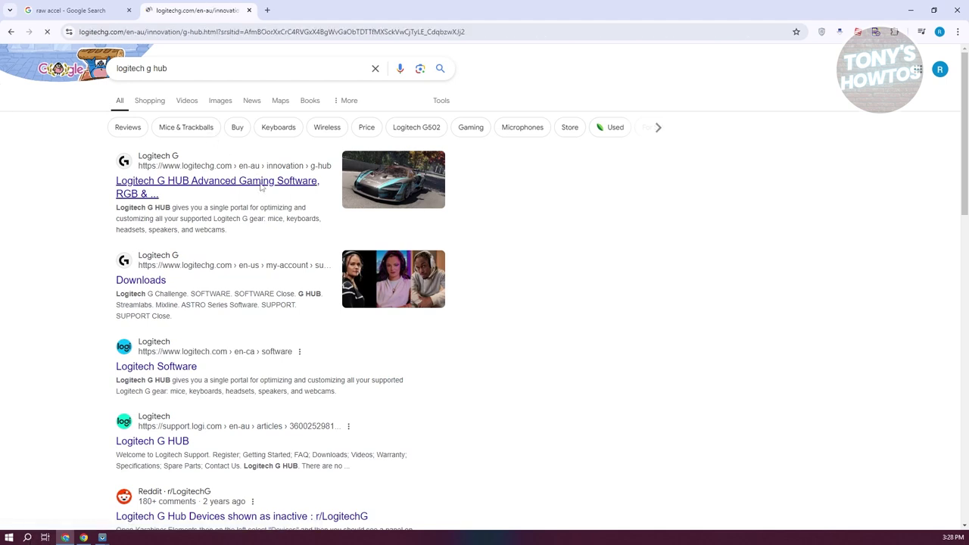
{"action": "left_click", "coordinate": [28, 538]}
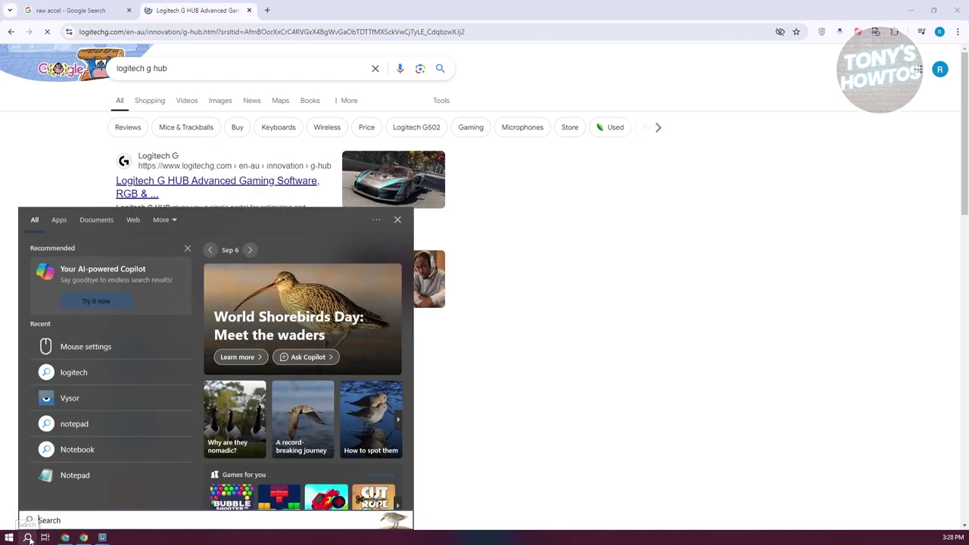
{"action": "type", "text": "logi"}
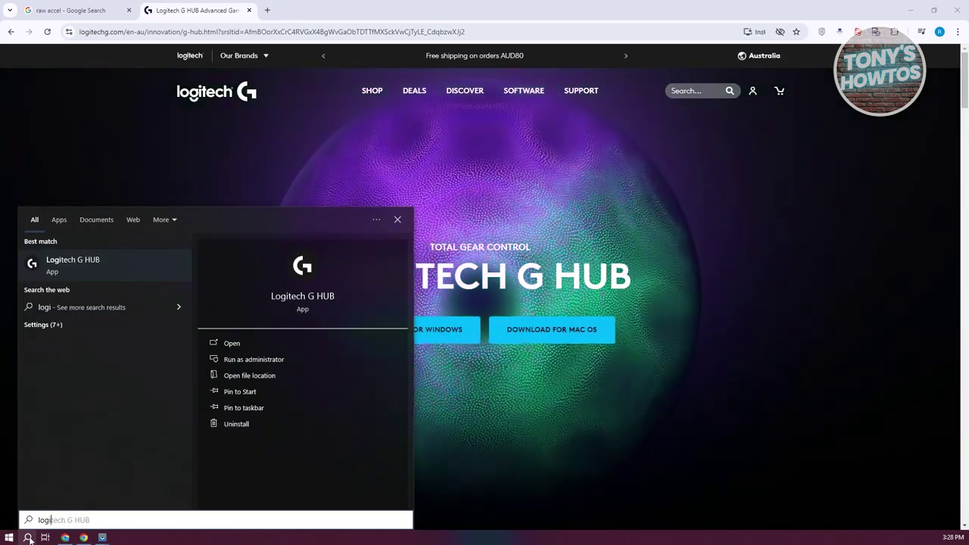
{"action": "left_click", "coordinate": [65, 260]}
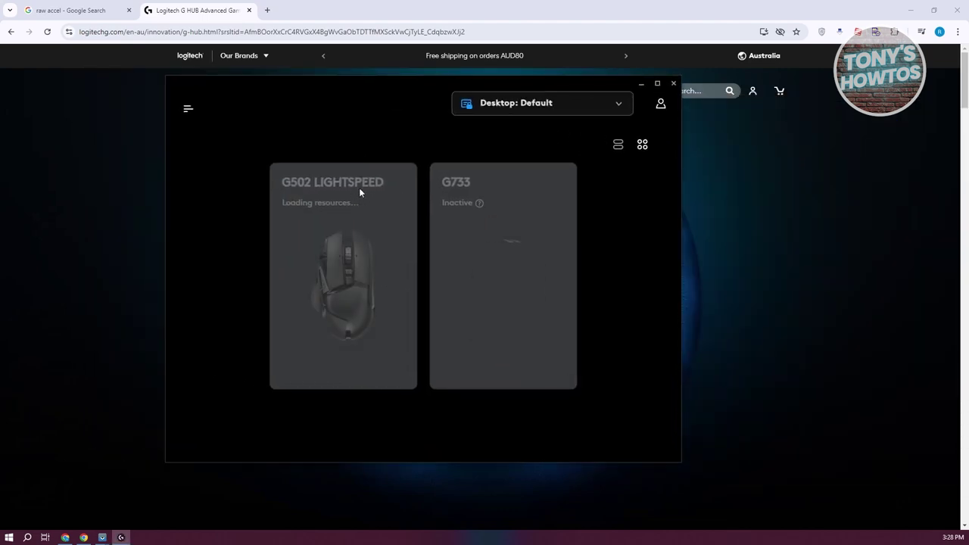
{"action": "left_click", "coordinate": [362, 186]}
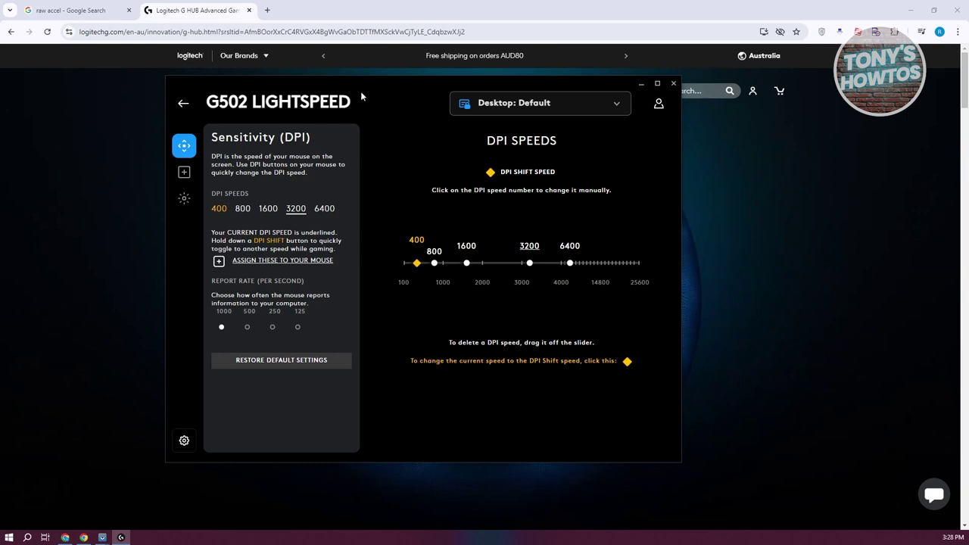
{"action": "left_click", "coordinate": [673, 84]}
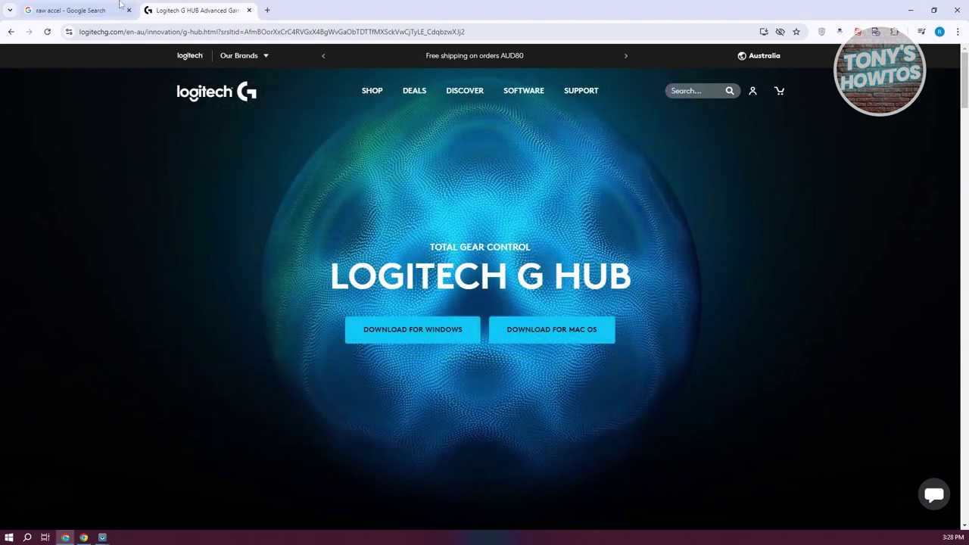
Return to the raw accel search results and open the official rawaccel.net site.
{"action": "left_click", "coordinate": [83, 7]}
{"action": "scroll", "coordinate": [464, 233], "scroll_direction": "up", "scroll_amount": 5}
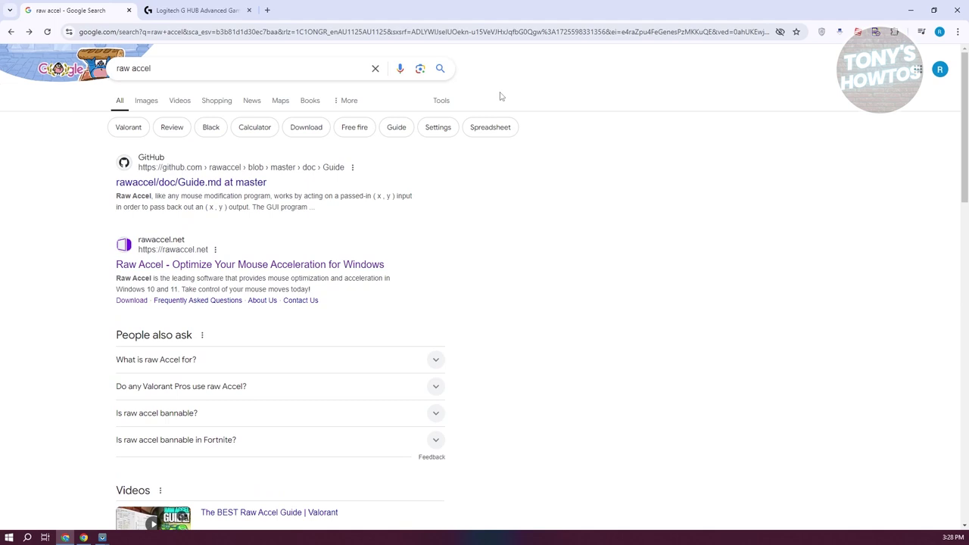
{"action": "left_click", "coordinate": [214, 72]}
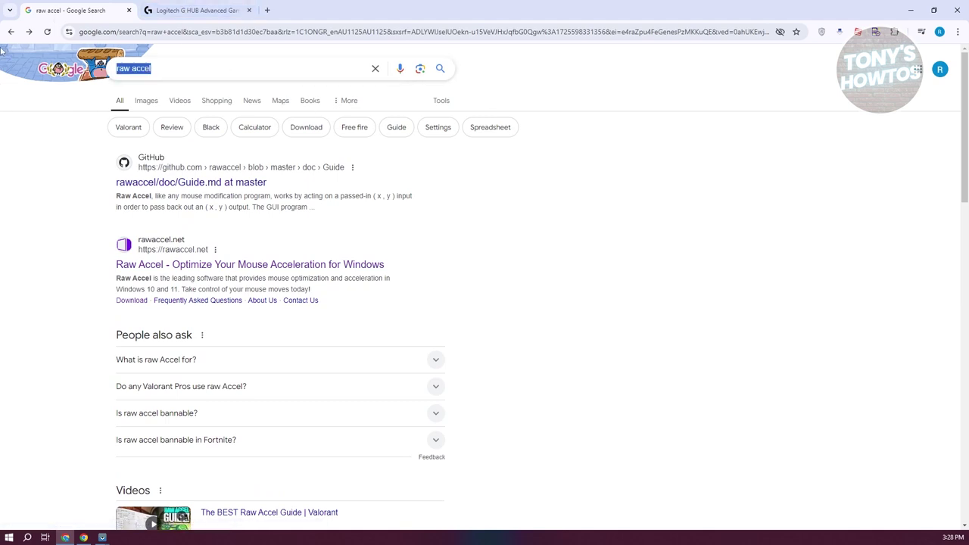
{"action": "left_click", "coordinate": [60, 356]}
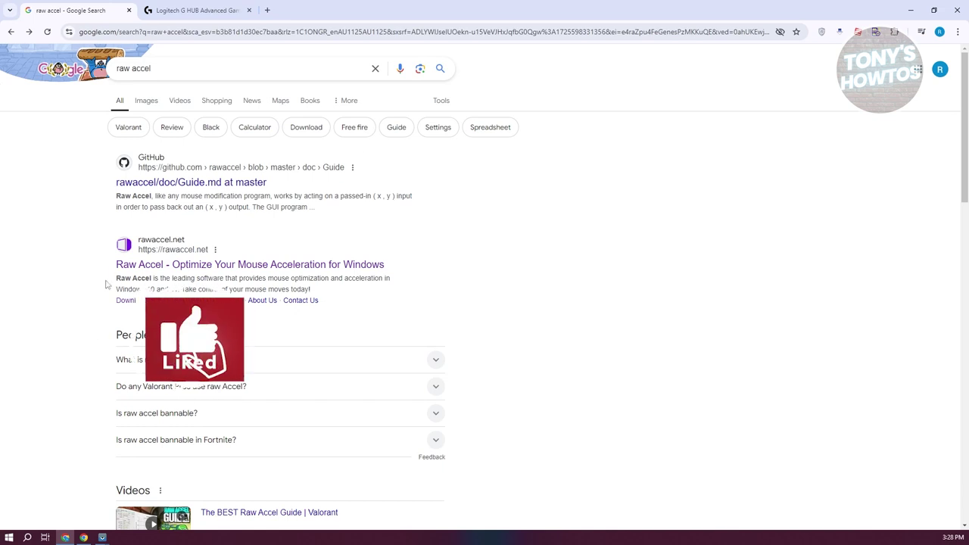
{"action": "left_click", "coordinate": [255, 266]}
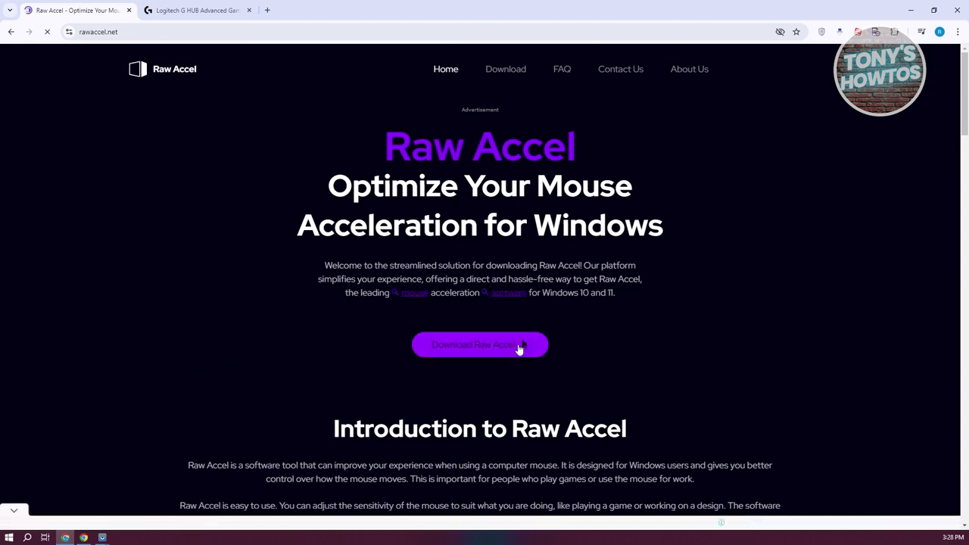
On the download page, dismiss the ad and download the Raw Accel v1.6.1 zip.
{"action": "left_click", "coordinate": [520, 345]}
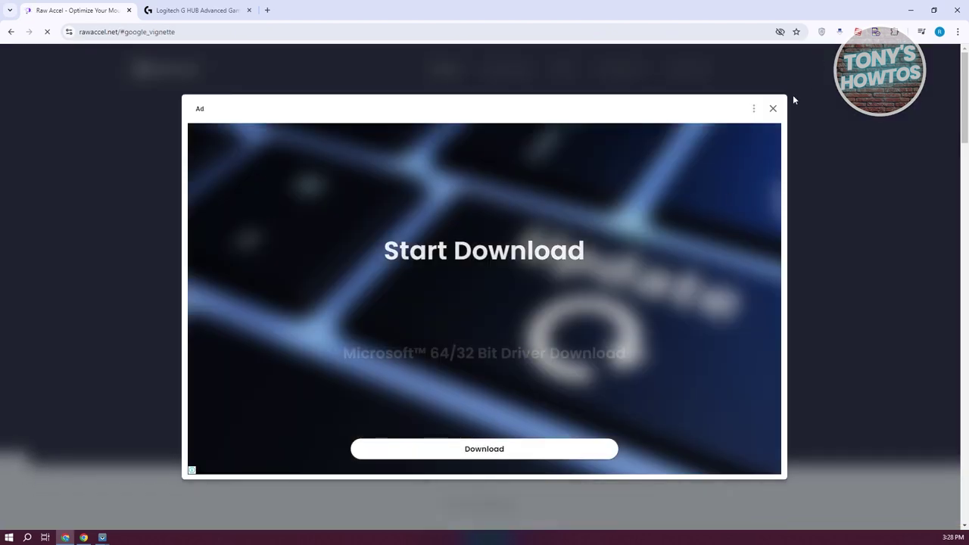
{"action": "left_click", "coordinate": [774, 109]}
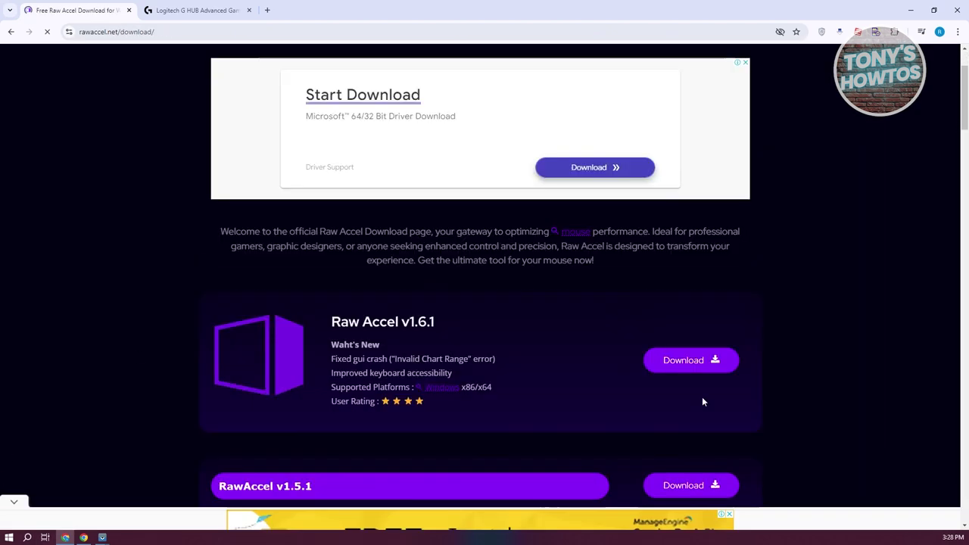
{"action": "left_click", "coordinate": [693, 362]}
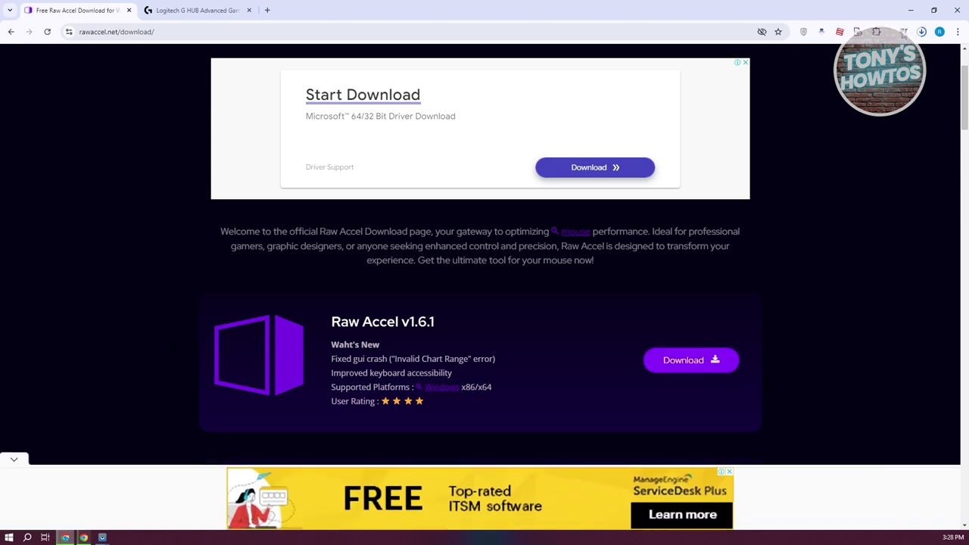
{"action": "left_click", "coordinate": [922, 32]}
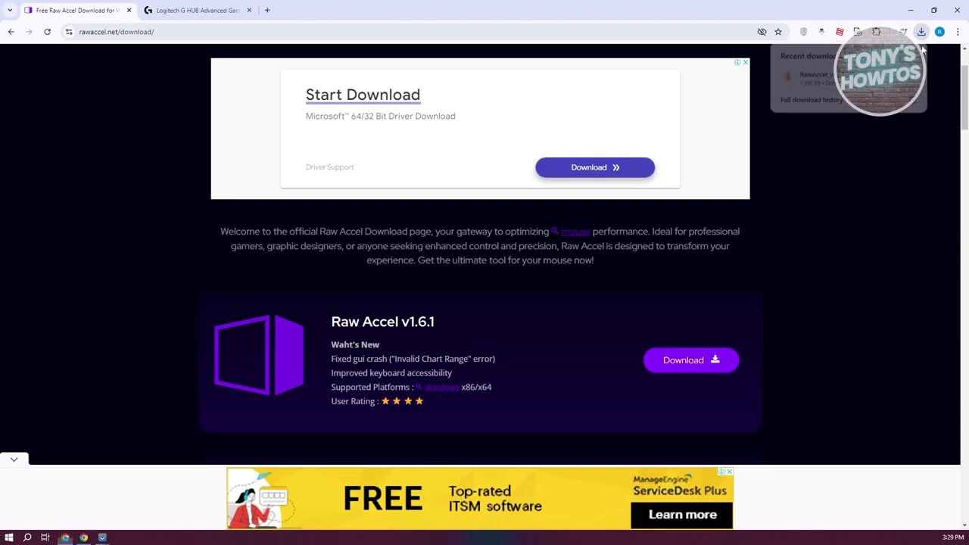
Copy the RawAccel folder from RawAccel_v1.6.1.zip onto the desktop.
{"action": "left_click", "coordinate": [911, 10]}
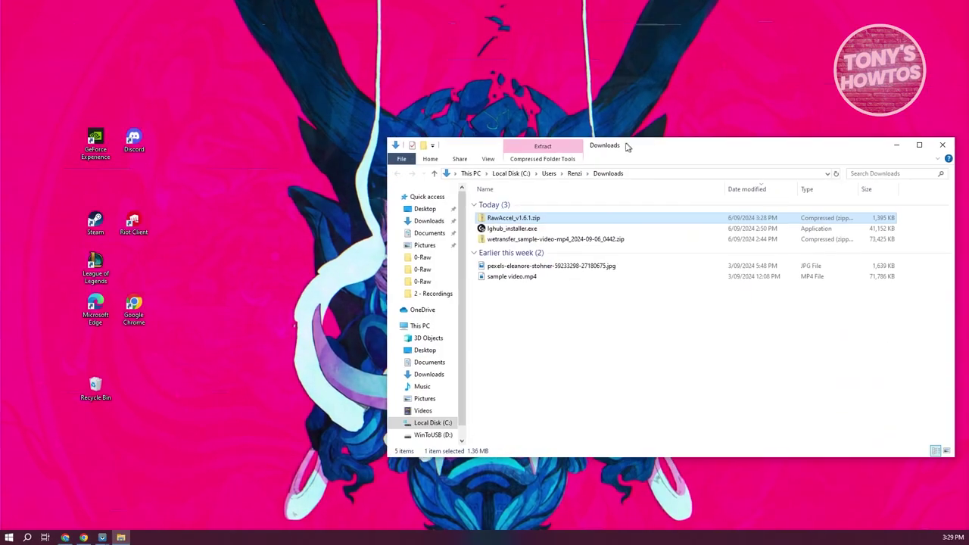
{"action": "double_click", "coordinate": [455, 161]}
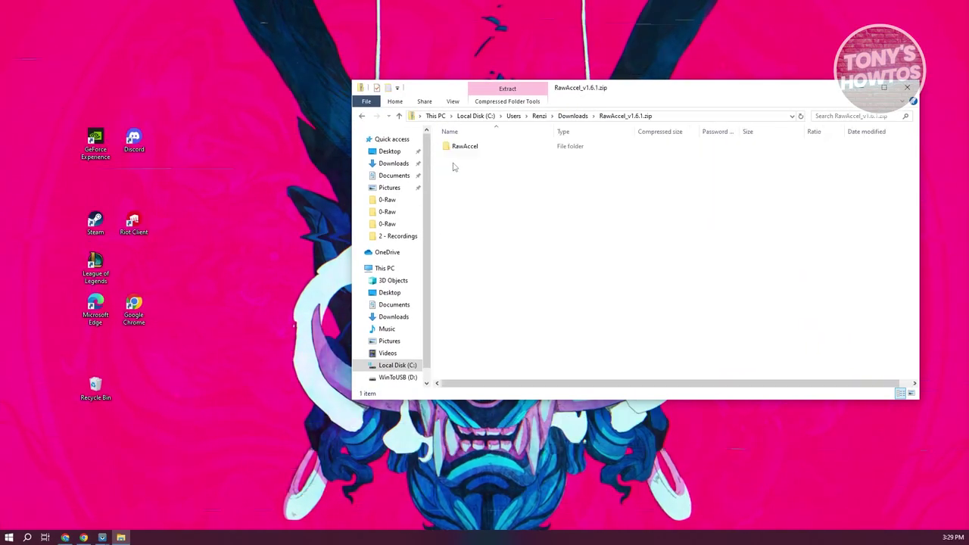
{"action": "left_click_drag", "start_coordinate": [472, 152], "coordinate": [288, 242]}
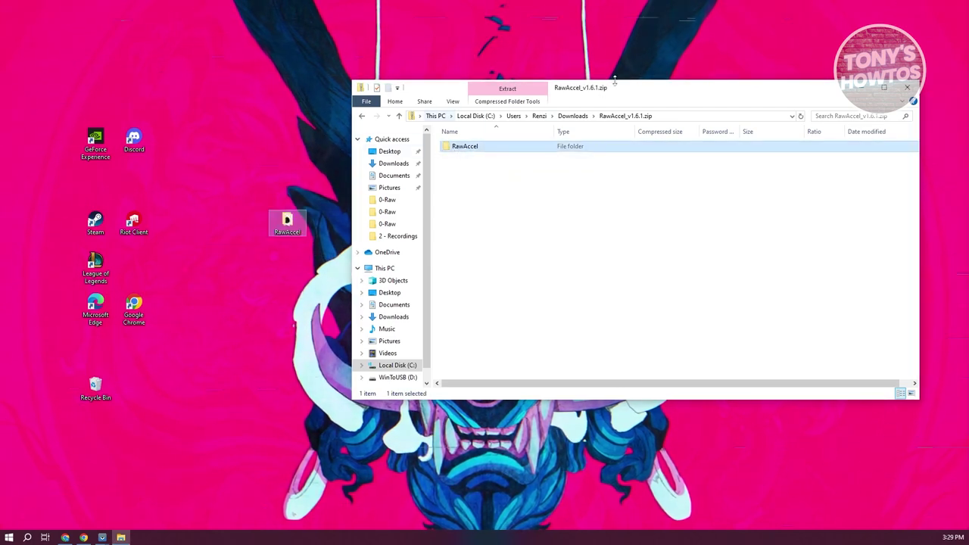
{"action": "left_click", "coordinate": [909, 89]}
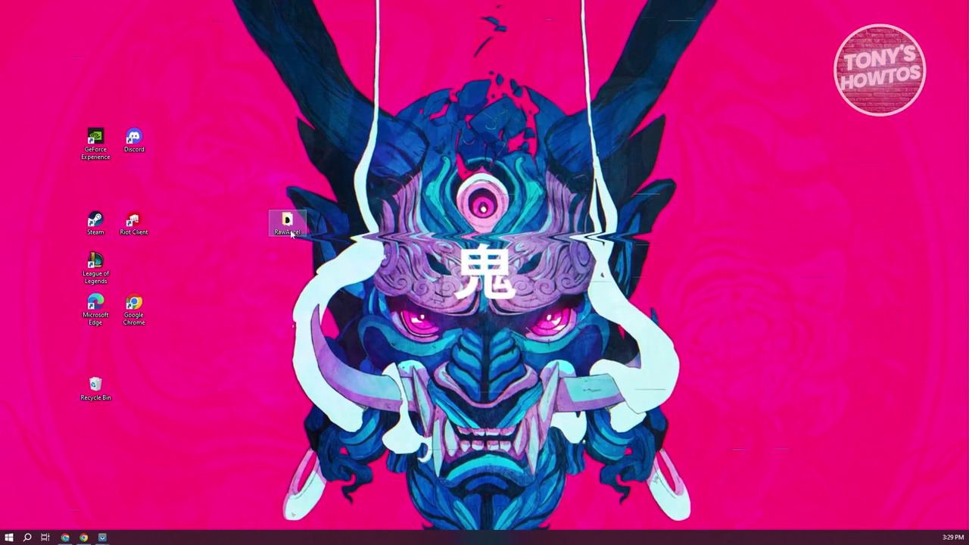
Open the desktop RawAccel folder and run rawaccel.exe, allowing it past the security warning.
{"action": "double_click", "coordinate": [288, 222]}
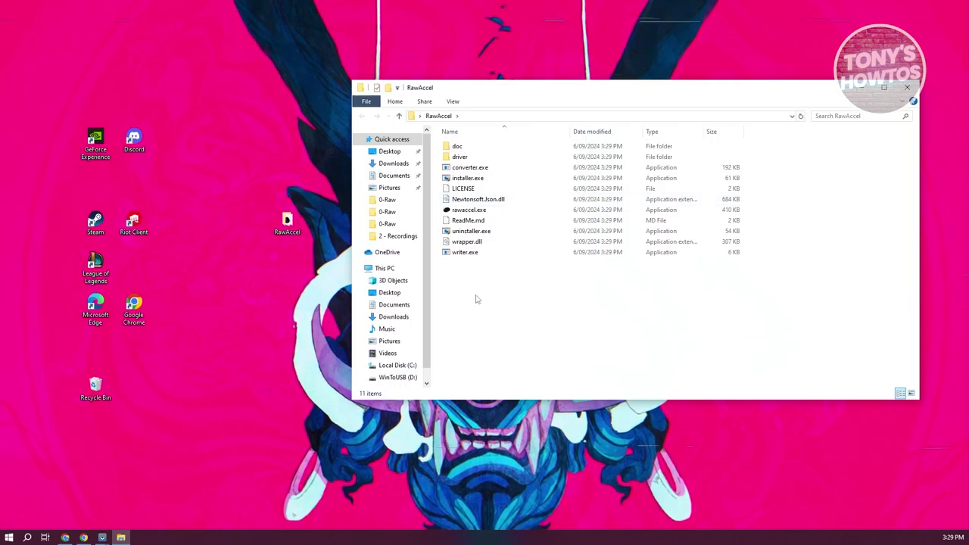
{"action": "double_click", "coordinate": [457, 212]}
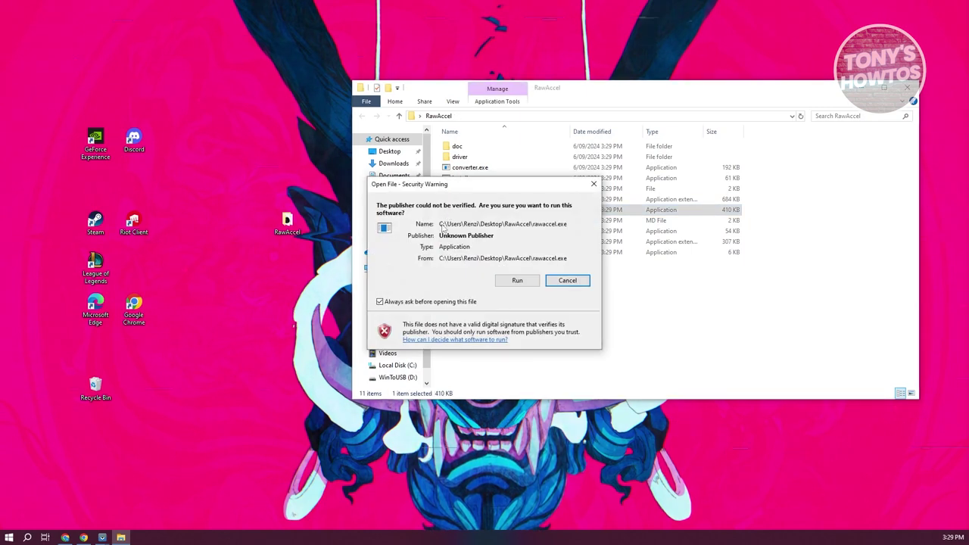
{"action": "left_click", "coordinate": [517, 281]}
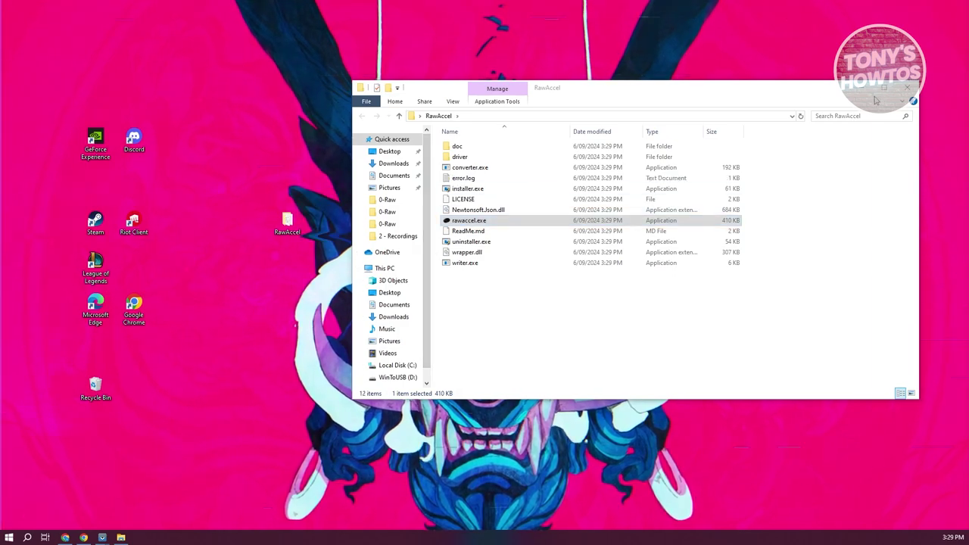
{"action": "left_click_drag", "start_coordinate": [836, 93], "coordinate": [766, 115]}
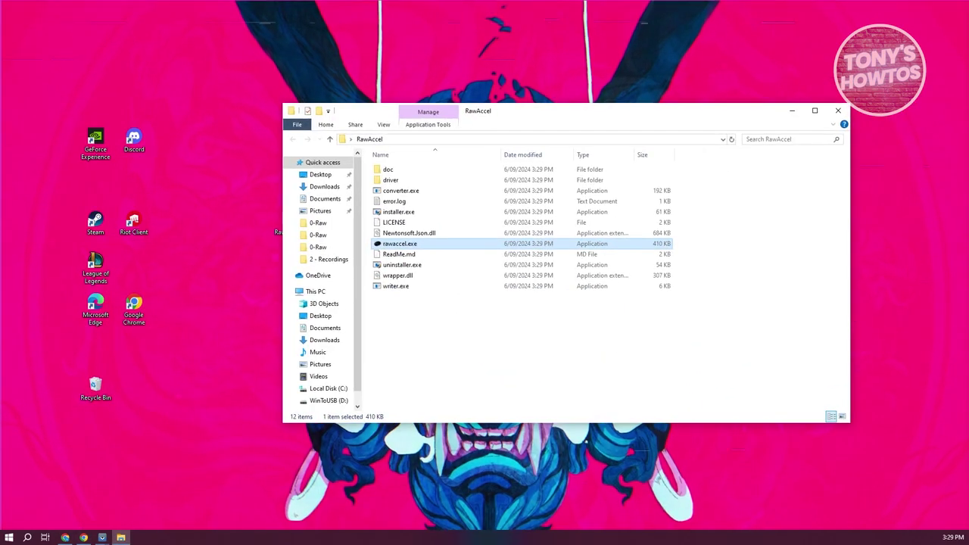
Run installer.exe to install the Raw Accel driver and close the console when complete.
{"action": "double_click", "coordinate": [399, 212]}
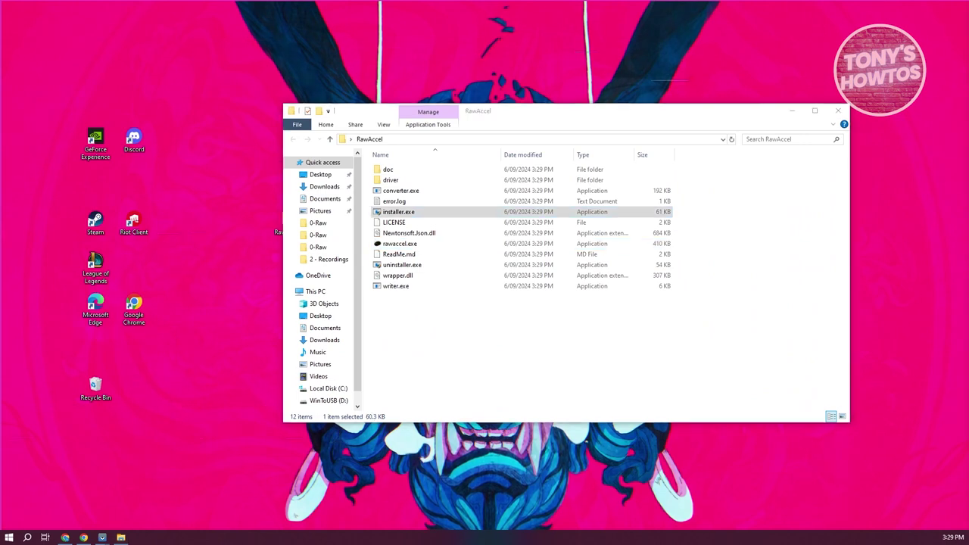
{"action": "left_click", "coordinate": [406, 244]}
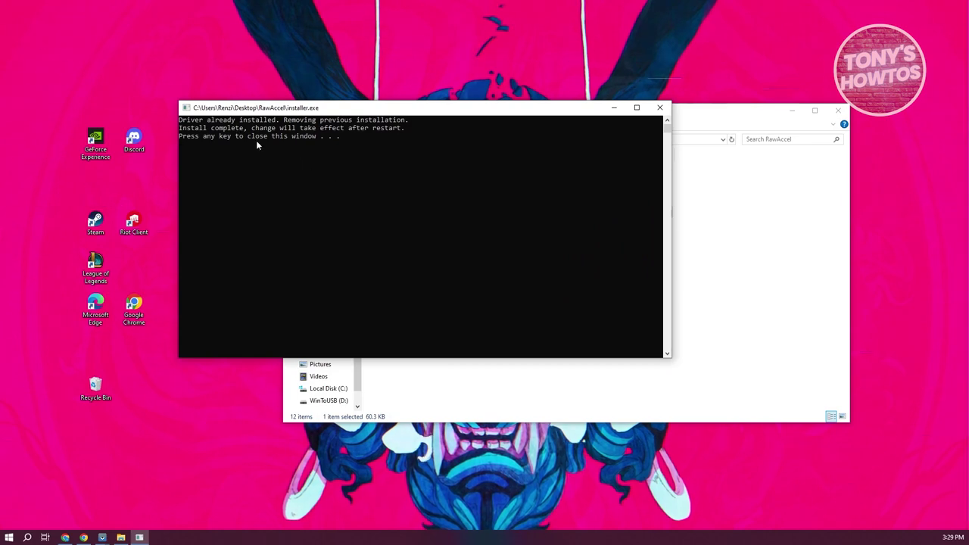
{"action": "key", "text": "Return"}
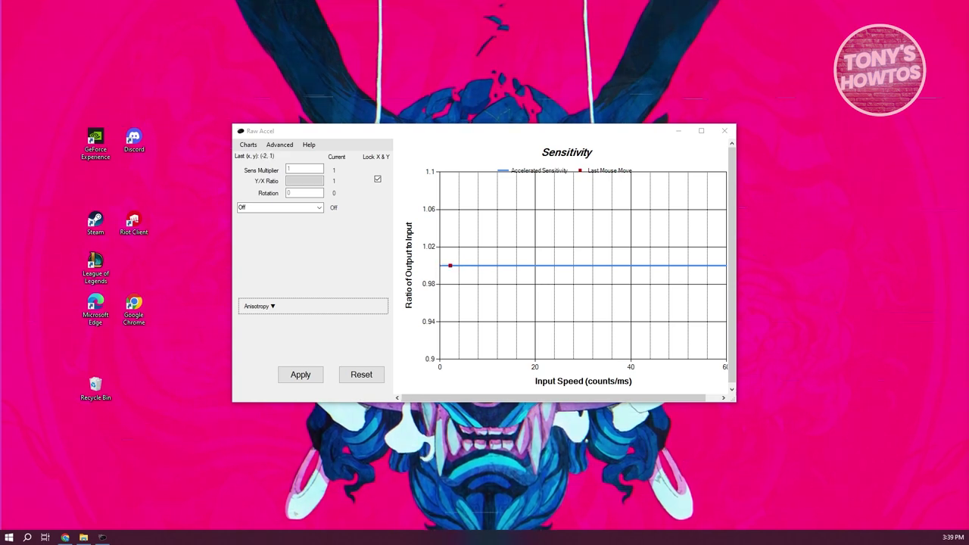
Compute 800 ÷ 400 = 2 in Calculator and enter 2 as Raw Accel's Sens Multiplier.
{"action": "left_click", "coordinate": [683, 246]}
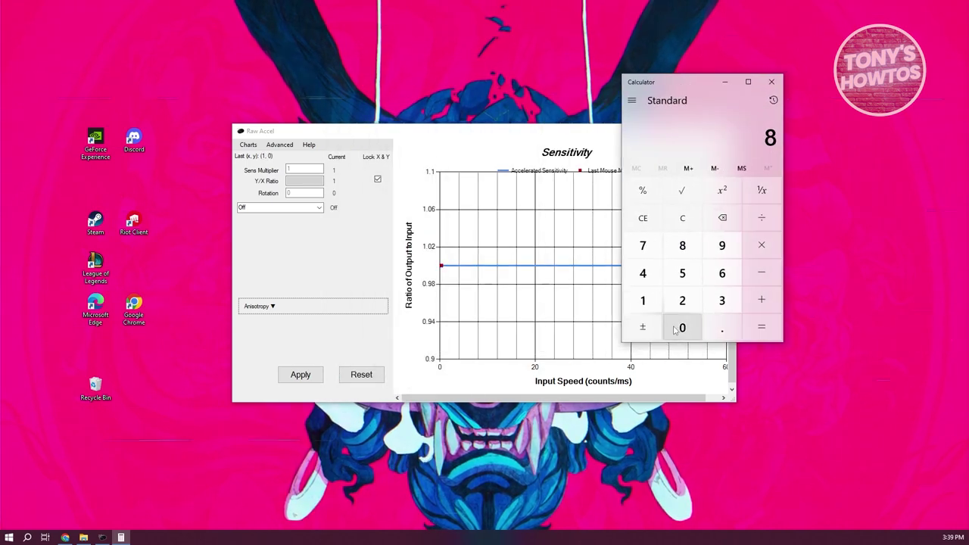
{"action": "left_click", "coordinate": [678, 329]}
{"action": "left_click", "coordinate": [678, 329]}
{"action": "left_click", "coordinate": [764, 218]}
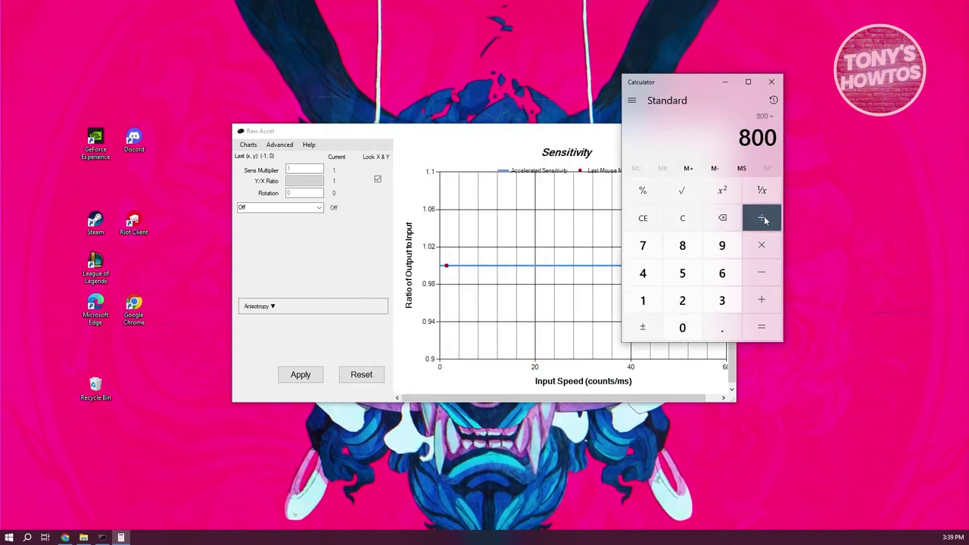
{"action": "left_click", "coordinate": [643, 273]}
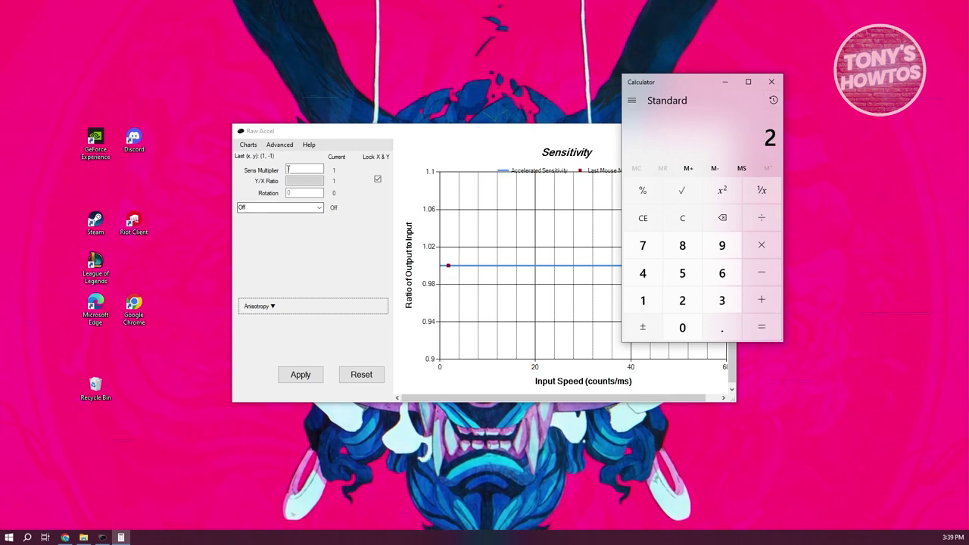
{"action": "left_click", "coordinate": [258, 165]}
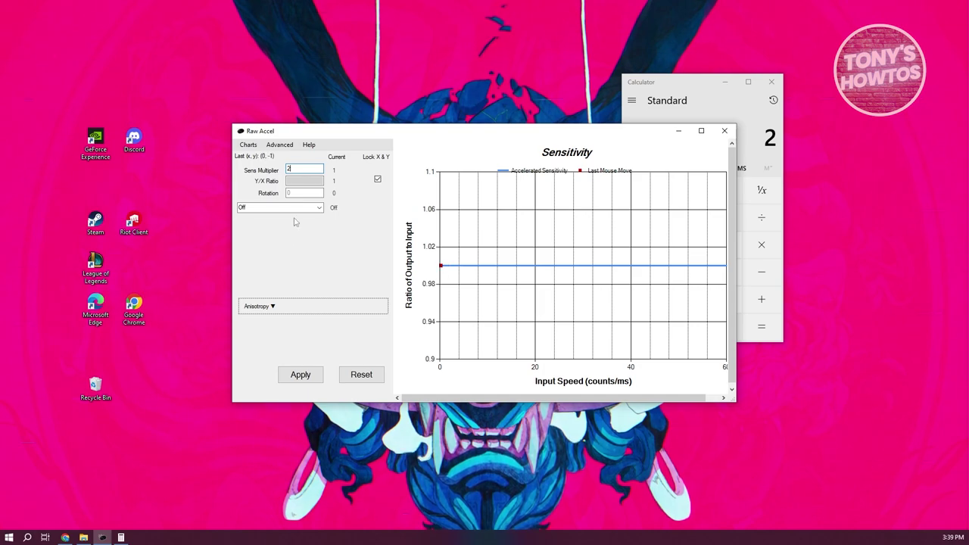
Close the Raw Accel window, leaving Calculator showing 2.
{"action": "left_click", "coordinate": [726, 131]}
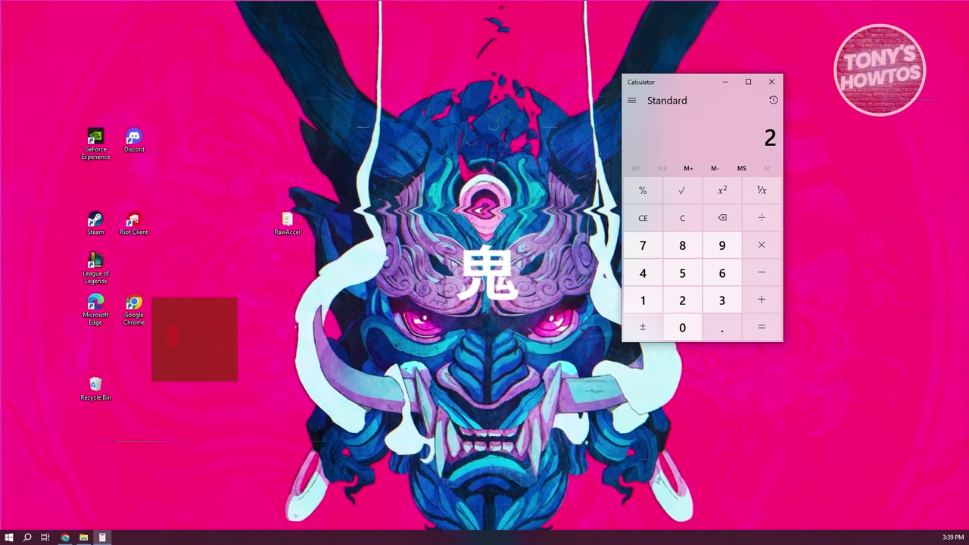